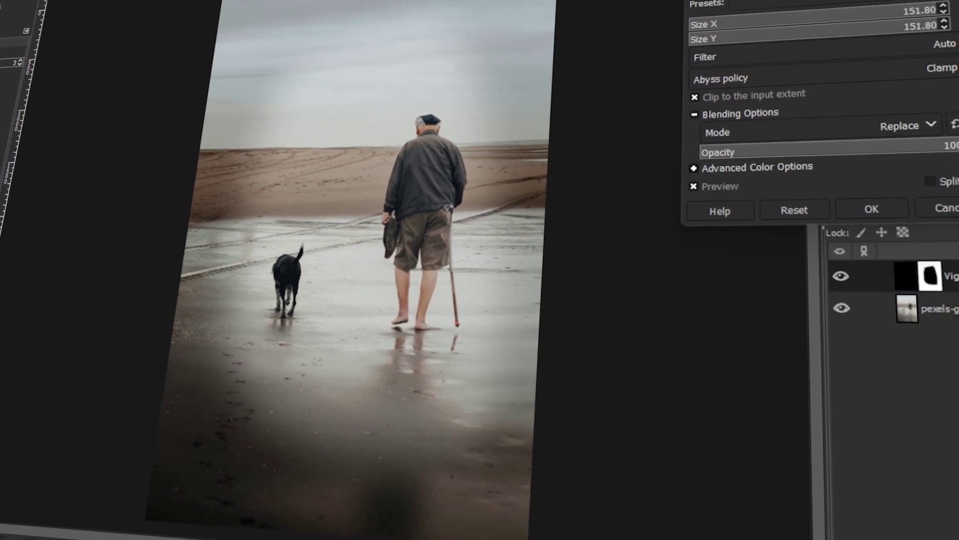
Open the beach photo of the man and dog as the only, unedited layer.
type("200")
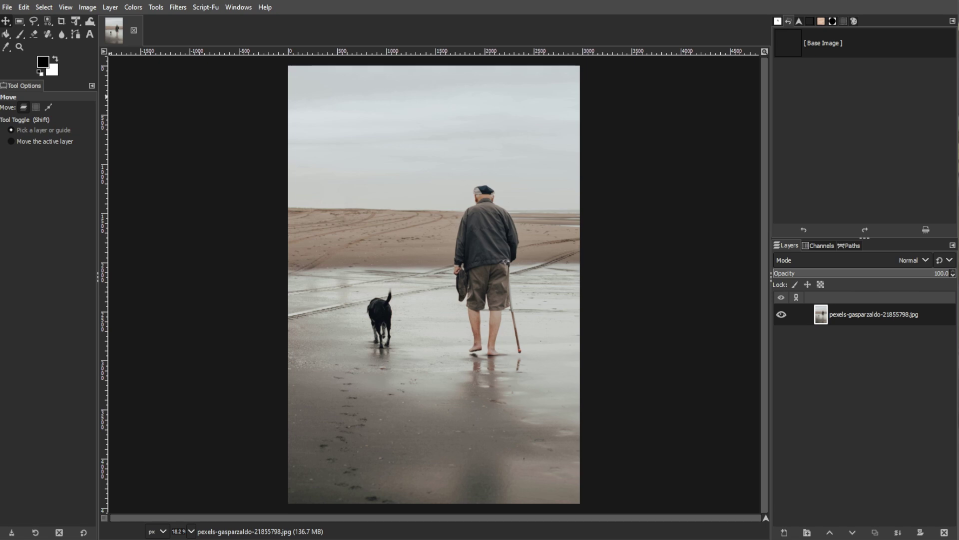
left_click(10, 7)
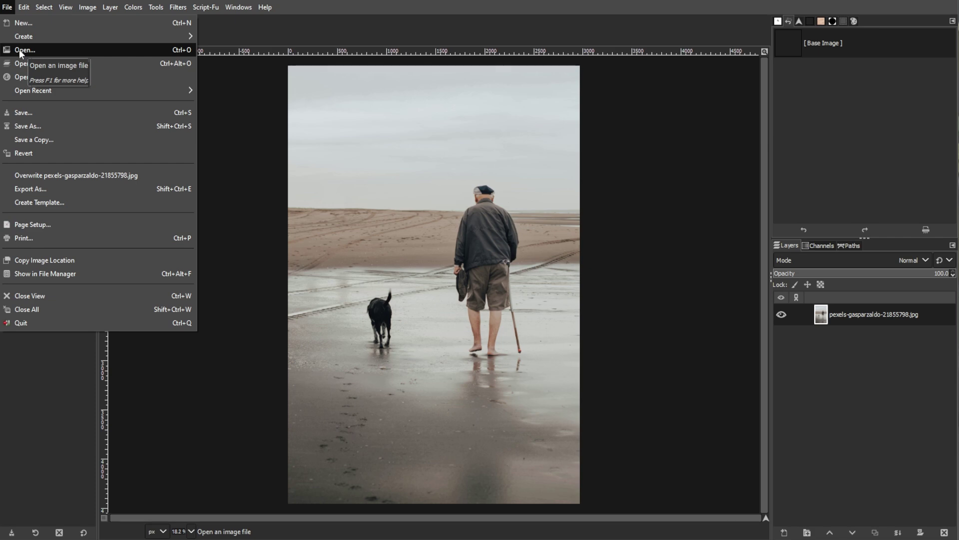
left_click(32, 355)
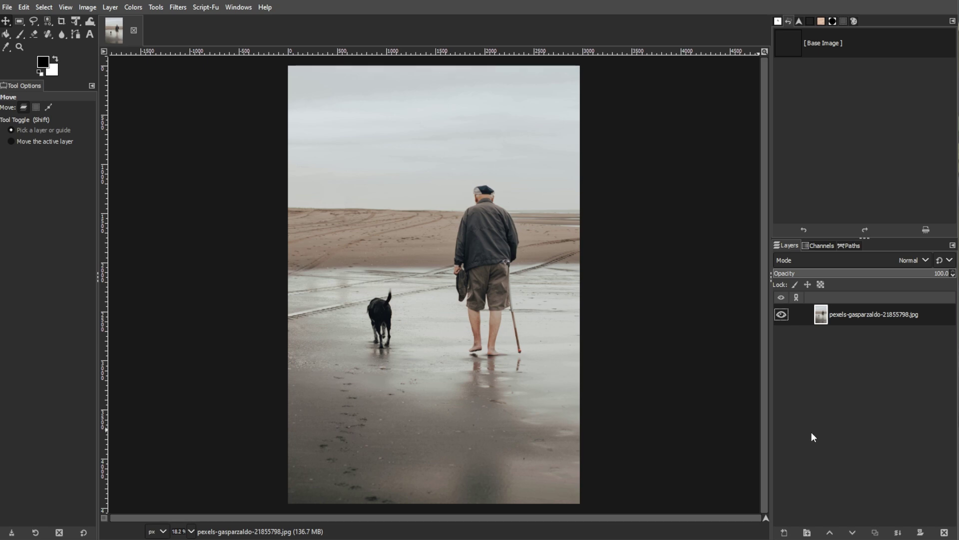
Create a layer named 'Vignette' filled with the black foreground colour.
left_click(785, 531)
left_click_drag(710, 265, 590, 116)
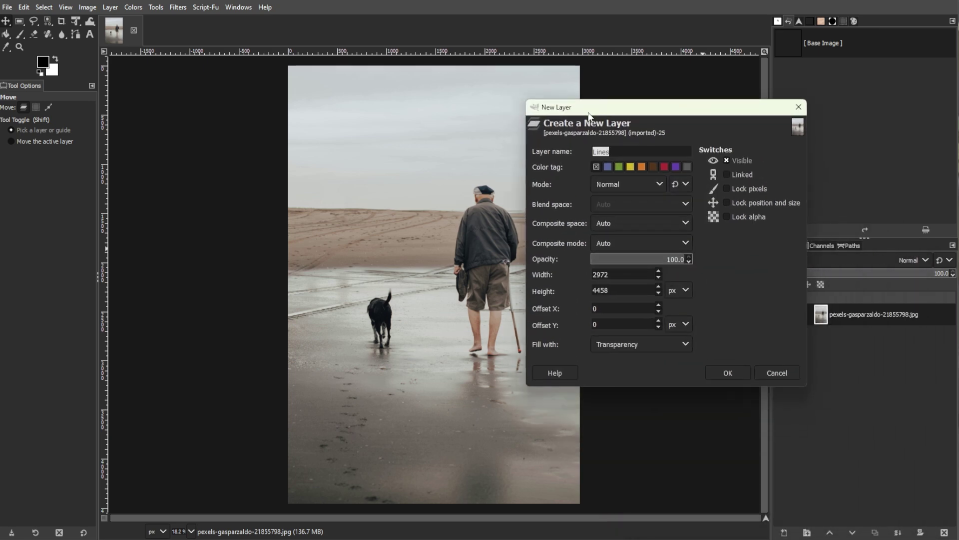
type("Vignette")
left_click(602, 346)
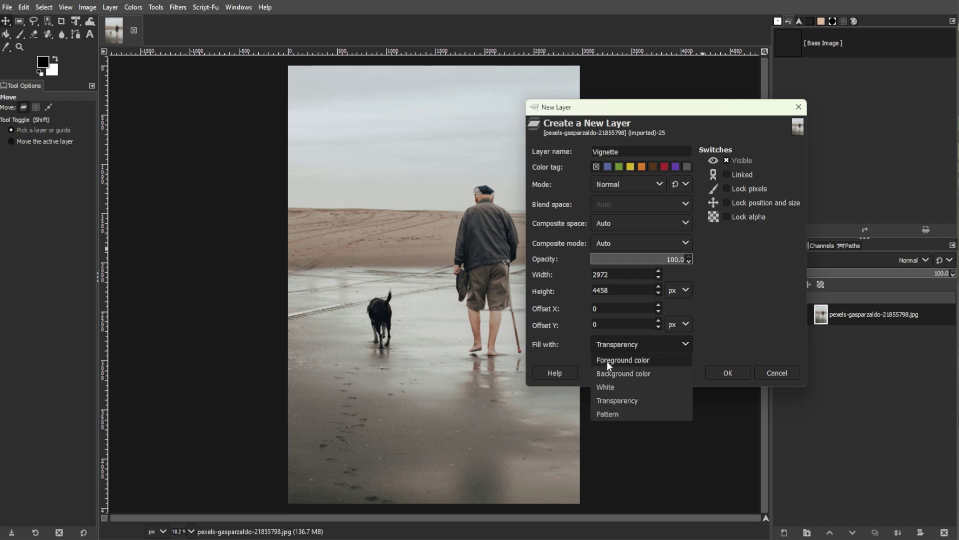
left_click(636, 361)
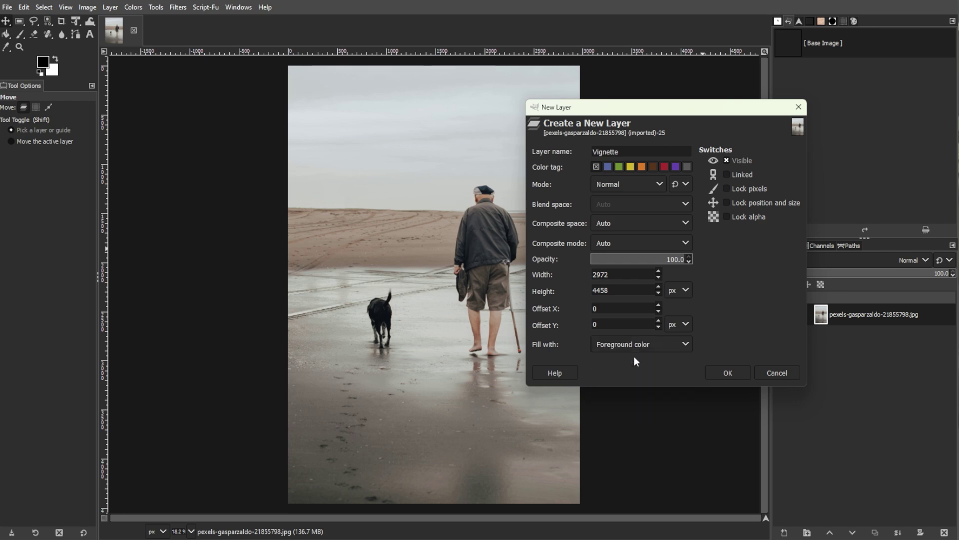
left_click(728, 375)
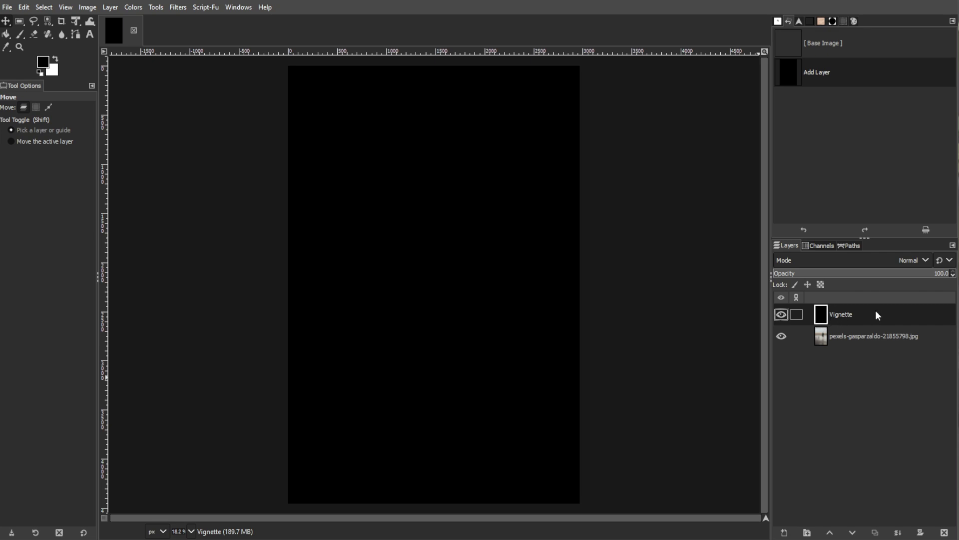
Switch the Vignette layer's blend mode to Soft light.
left_click(882, 259)
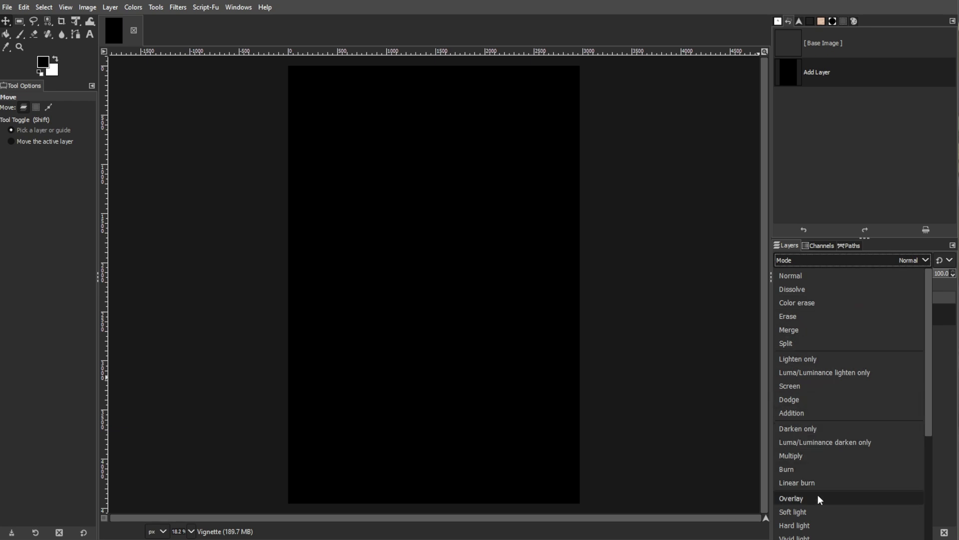
left_click(814, 509)
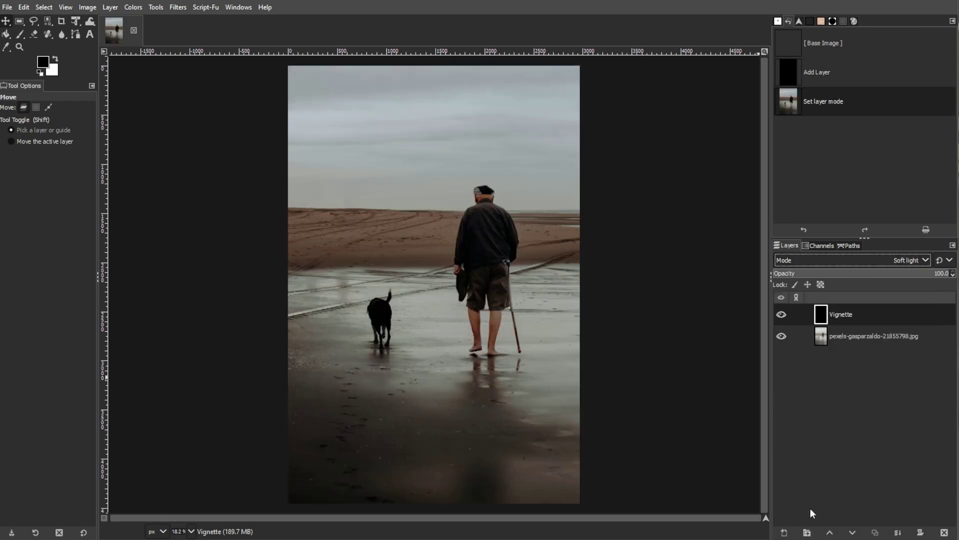
Add a White (full opacity) layer mask to the Vignette layer.
right_click(853, 315)
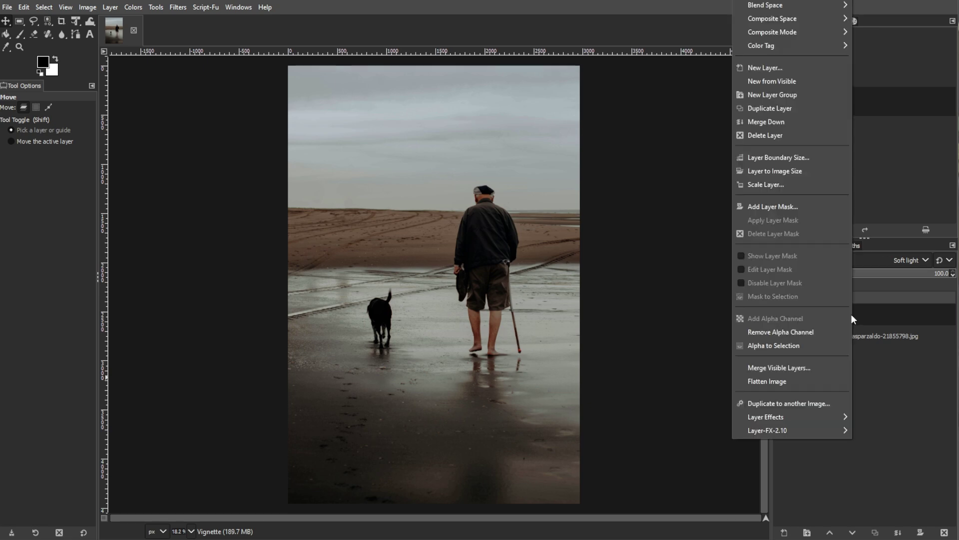
left_click(802, 206)
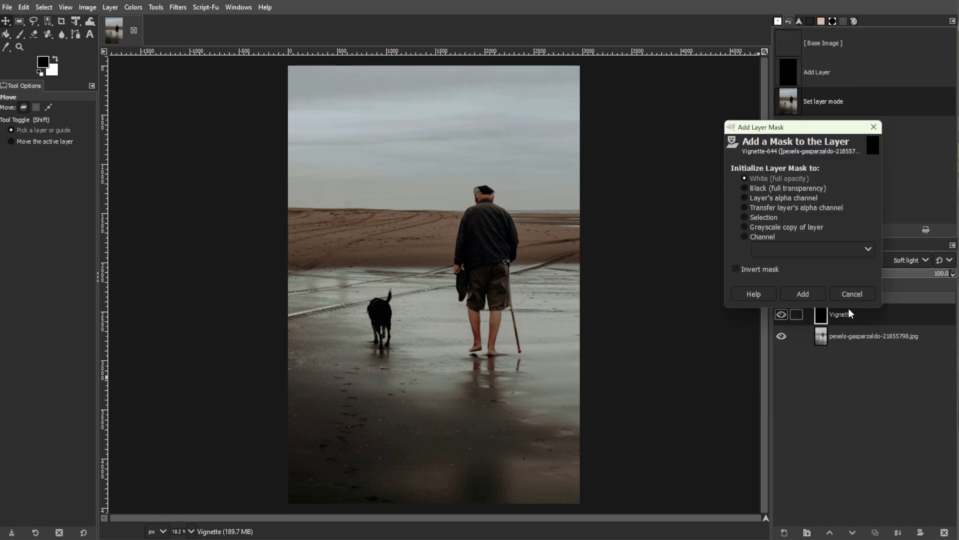
left_click_drag(794, 130, 599, 105)
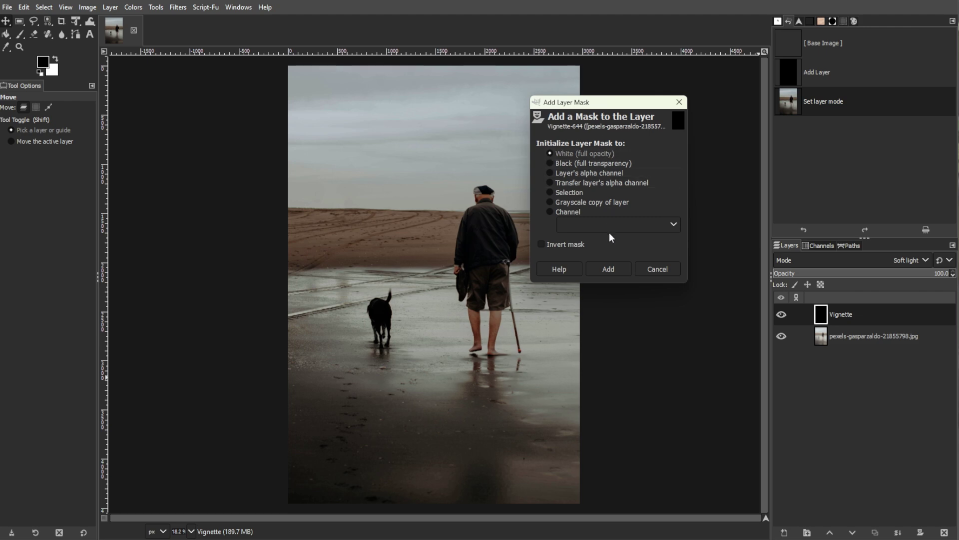
left_click(611, 269)
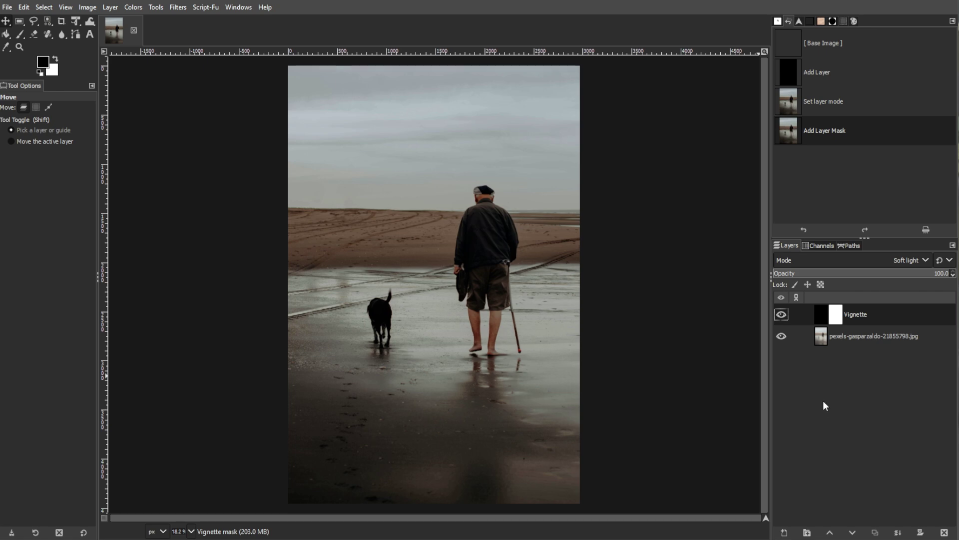
Draw a rounded Free Select outline around the man and dog and close it.
left_click(33, 25)
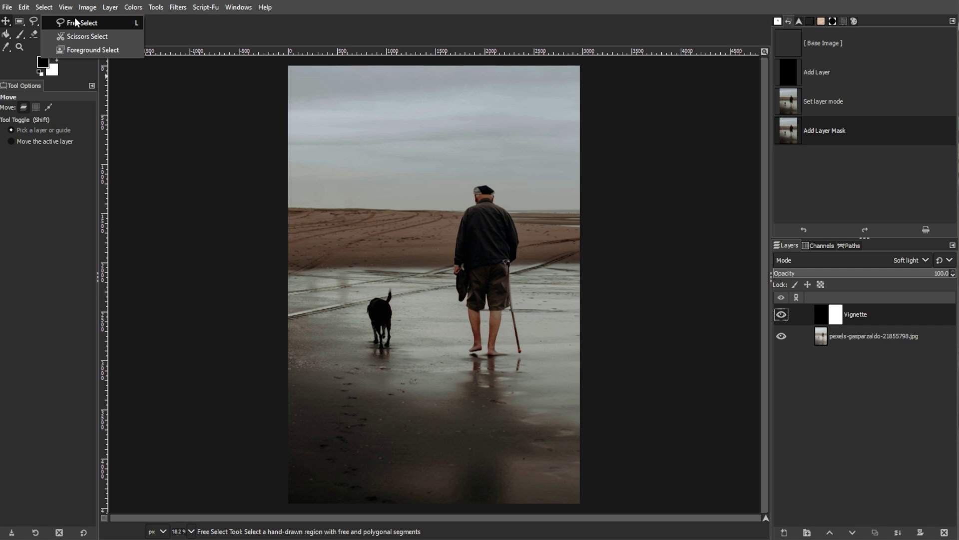
left_click(75, 22)
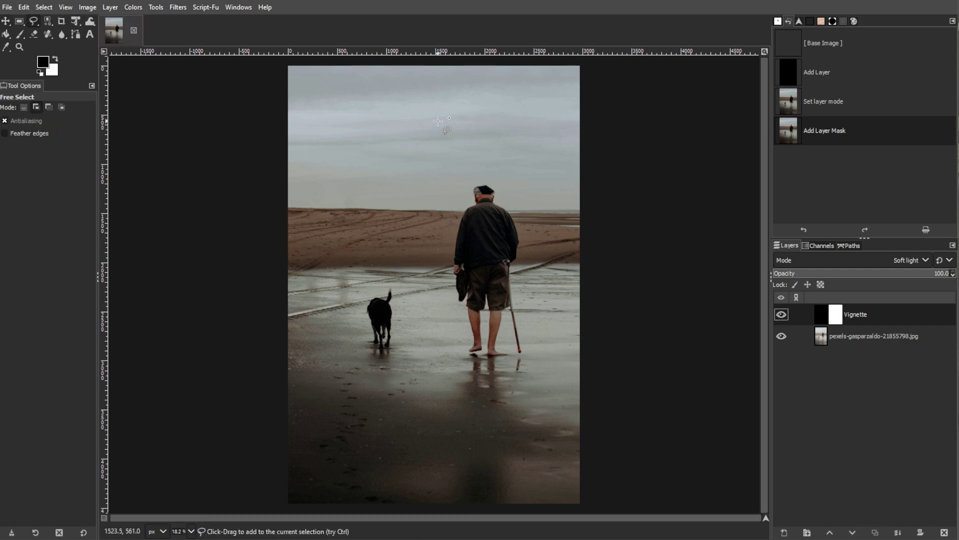
mouse_move(437, 121)
left_mouse_down()
mouse_move(354, 151)
mouse_move(338, 236)
mouse_move(348, 384)
mouse_move(421, 436)
mouse_move(545, 418)
mouse_move(537, 242)
mouse_move(514, 137)
mouse_move(459, 114)
mouse_move(437, 121)
left_mouse_up()
key("Return")
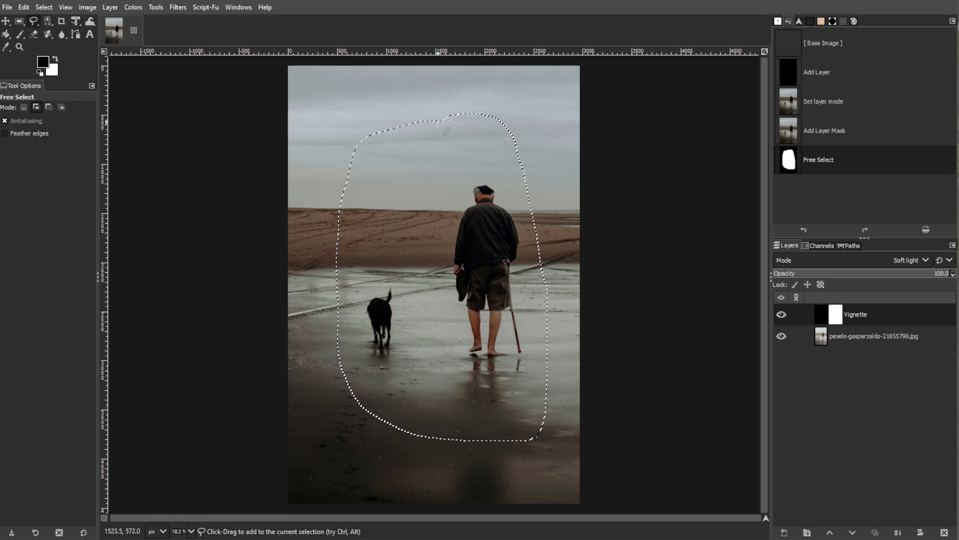
left_click(6, 35)
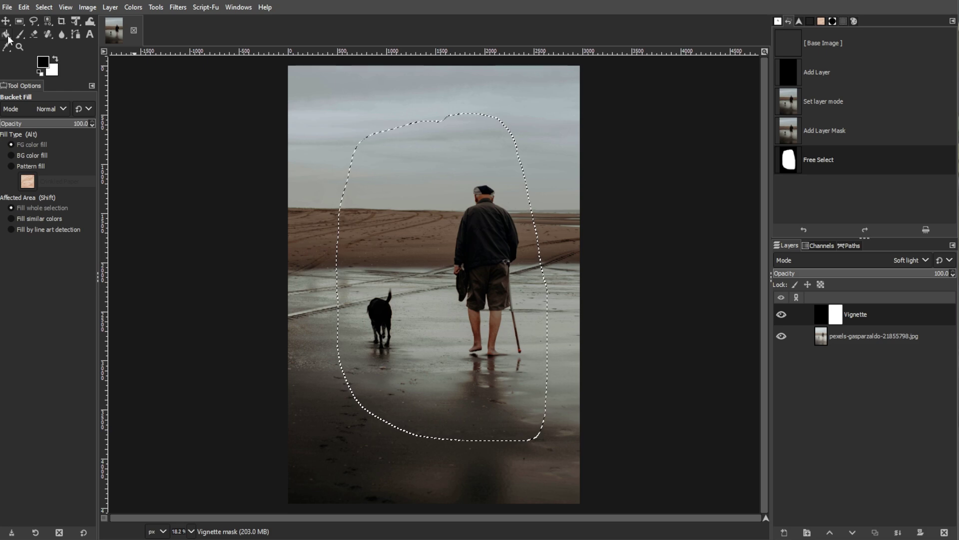
Fill the selected centre of the Vignette mask with black, then deselect all.
left_click(427, 221)
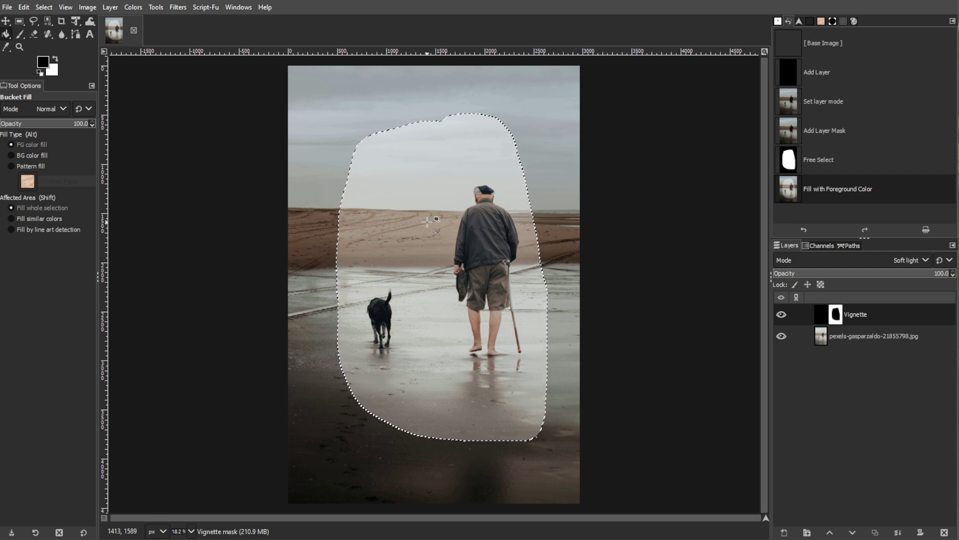
key("ctrl")
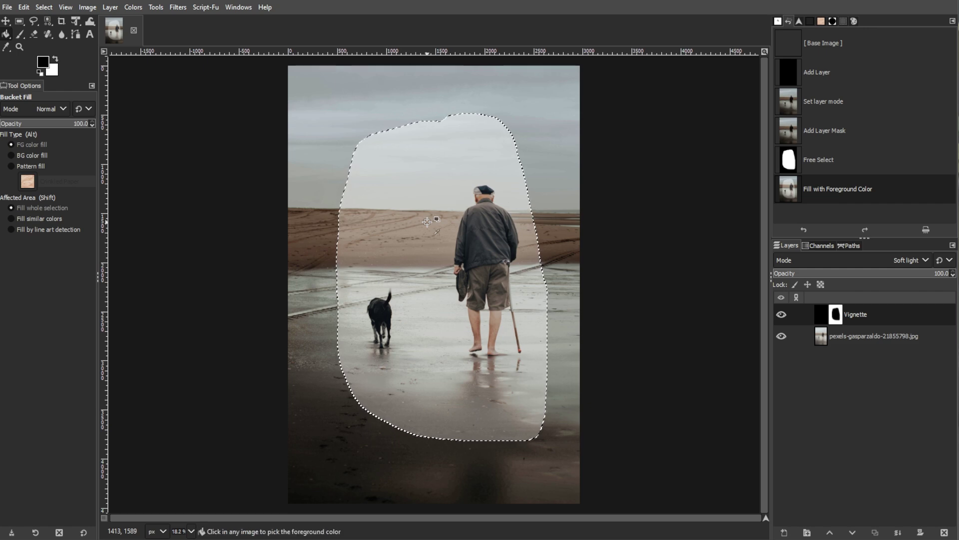
key("ctrl+shift+a")
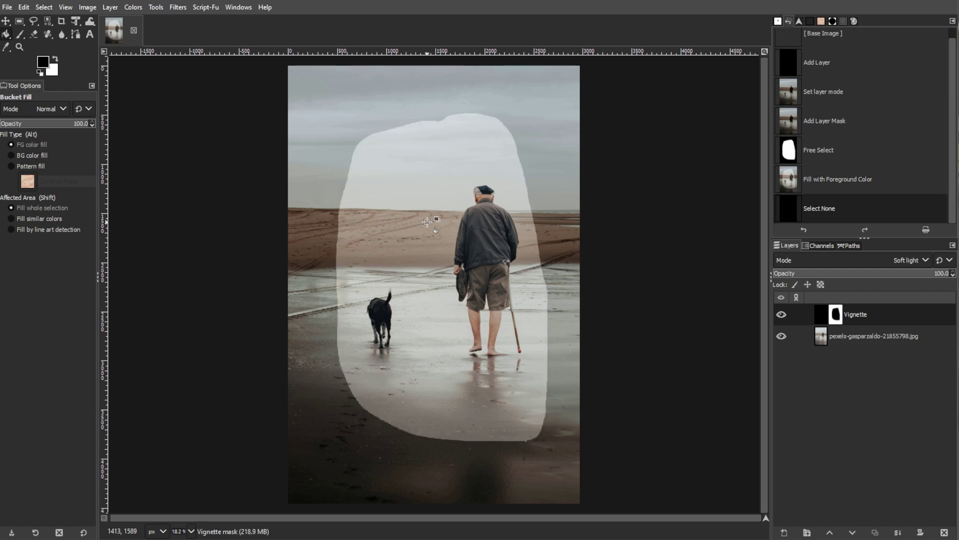
Apply a Gaussian Blur with size 200 to the Vignette layer mask.
left_click(178, 7)
mouse_move(197, 85)
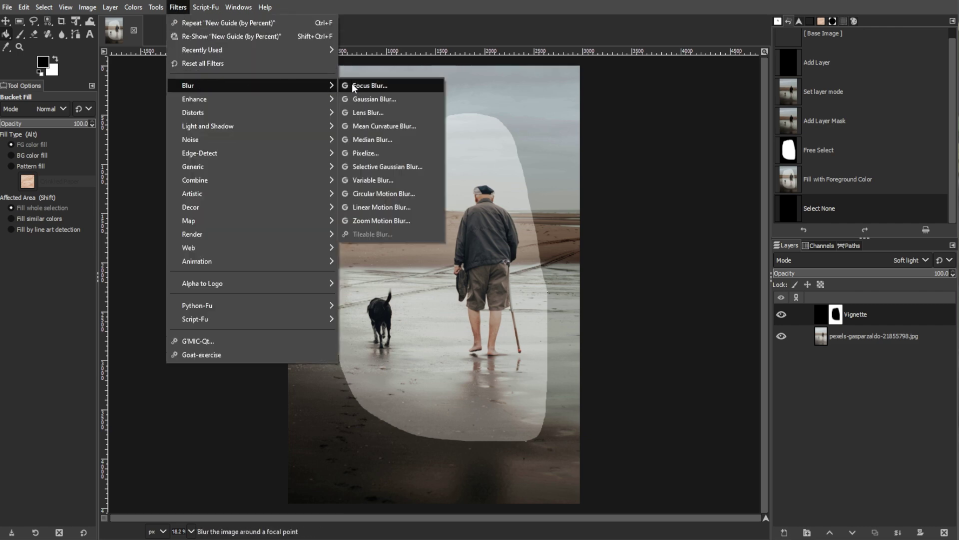
left_click(365, 97)
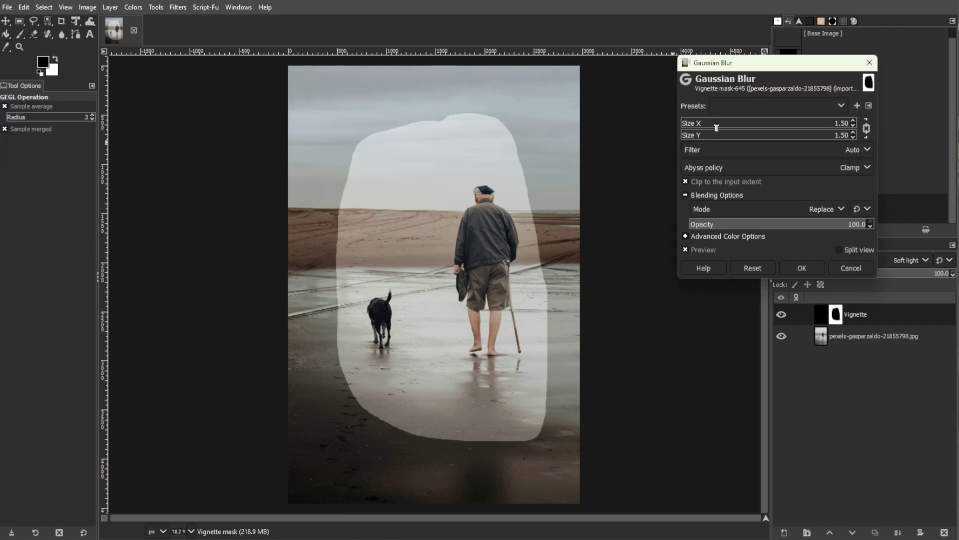
left_click(756, 125)
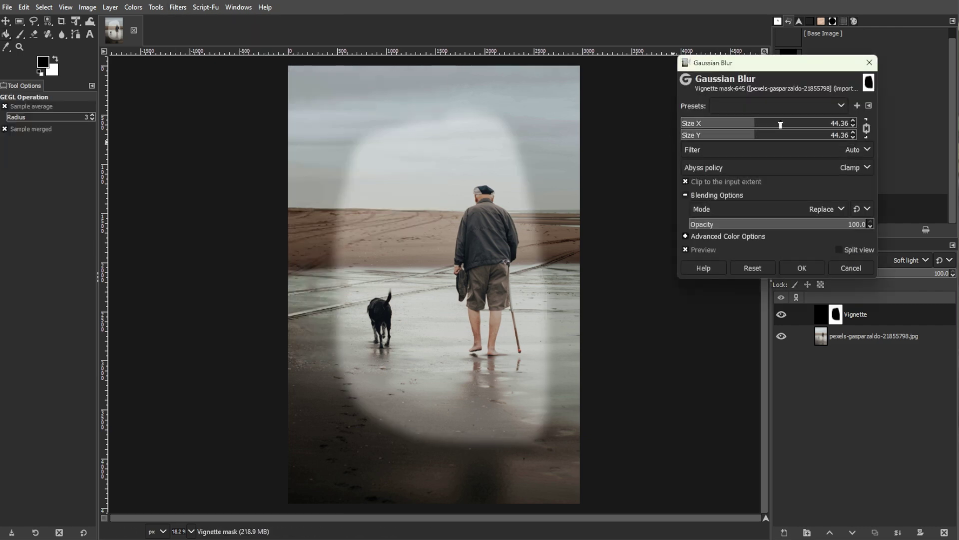
left_click_drag(780, 124, 846, 140)
left_click(837, 126)
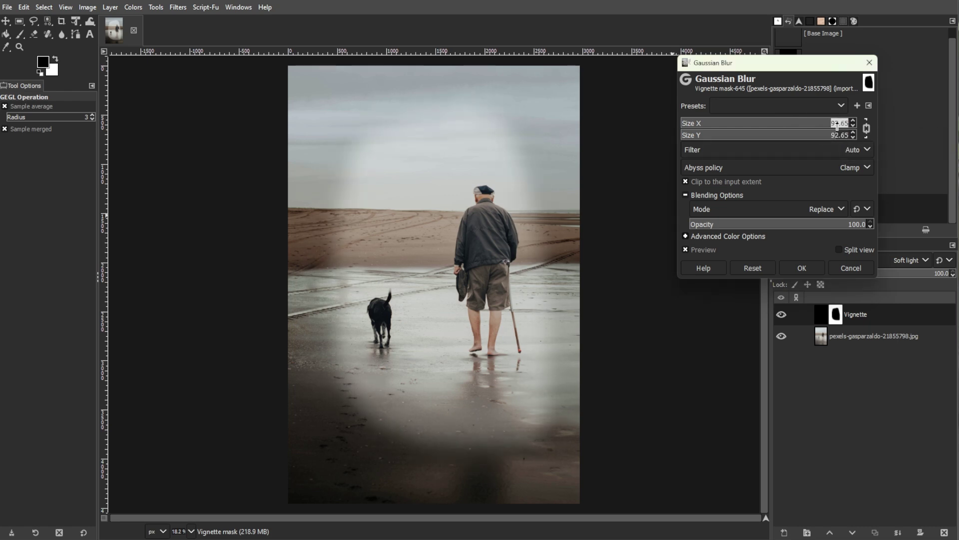
type("200")
key("Return")
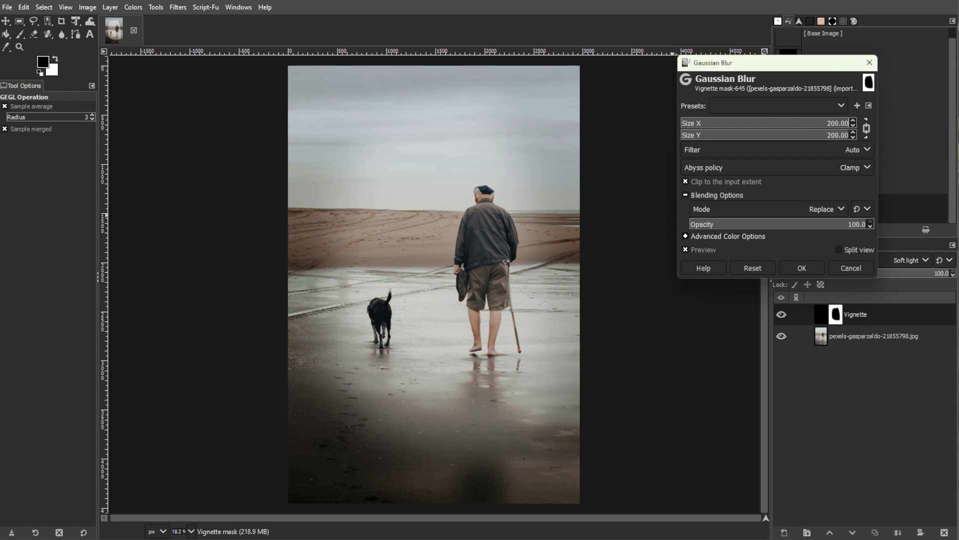
left_click(802, 269)
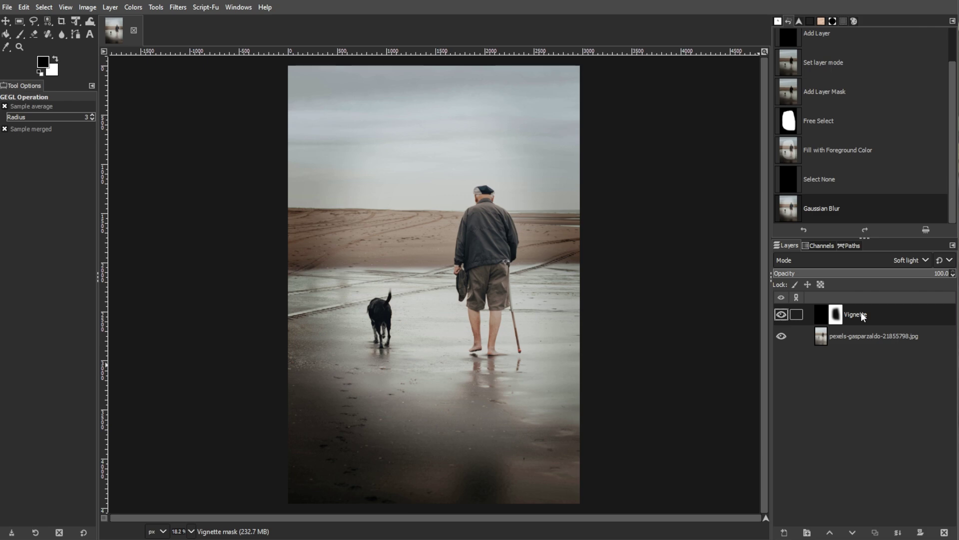
Set the Vignette layer's opacity to 87.5.
left_click_drag(889, 275, 919, 275)
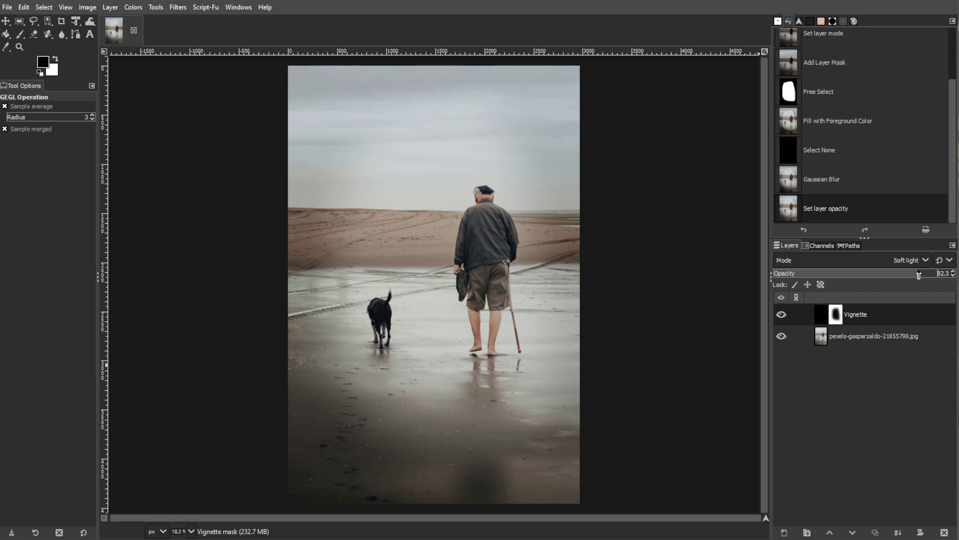
left_click_drag(919, 275, 935, 274)
left_click_drag(935, 275, 927, 276)
left_click(8, 7)
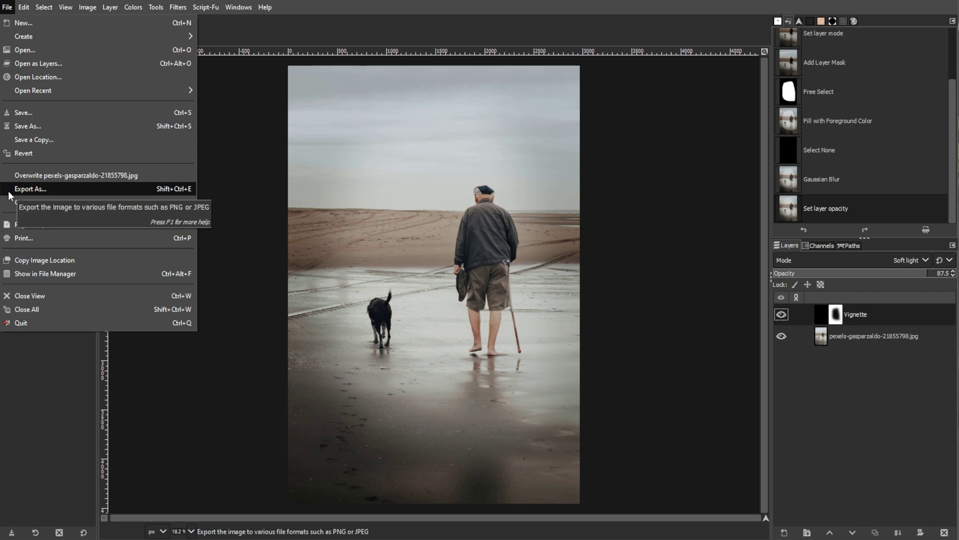
left_click(59, 419)
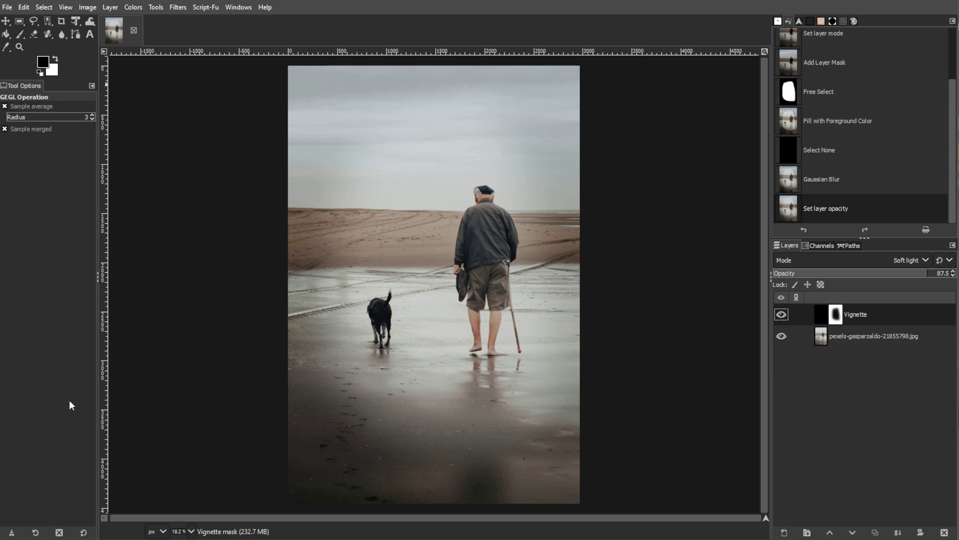
left_click(10, 6)
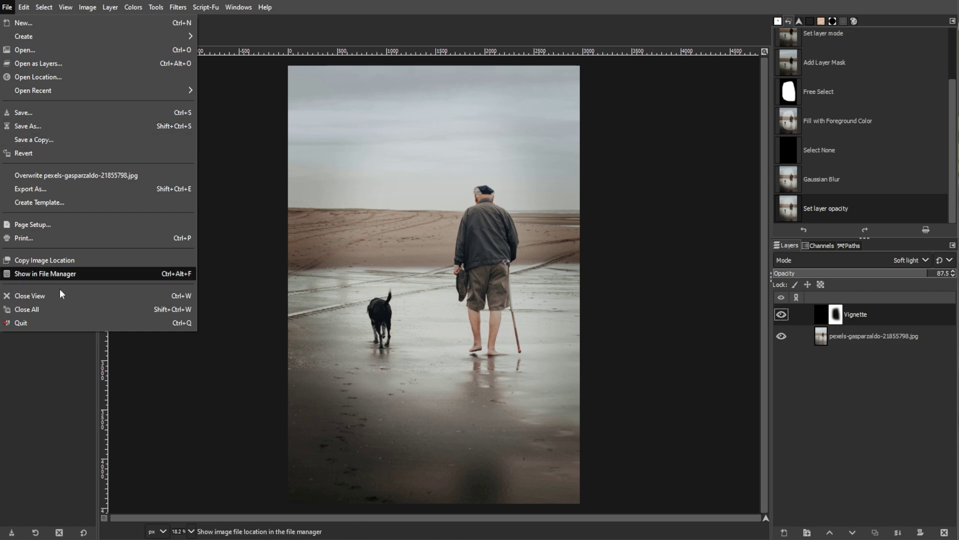
left_click(40, 358)
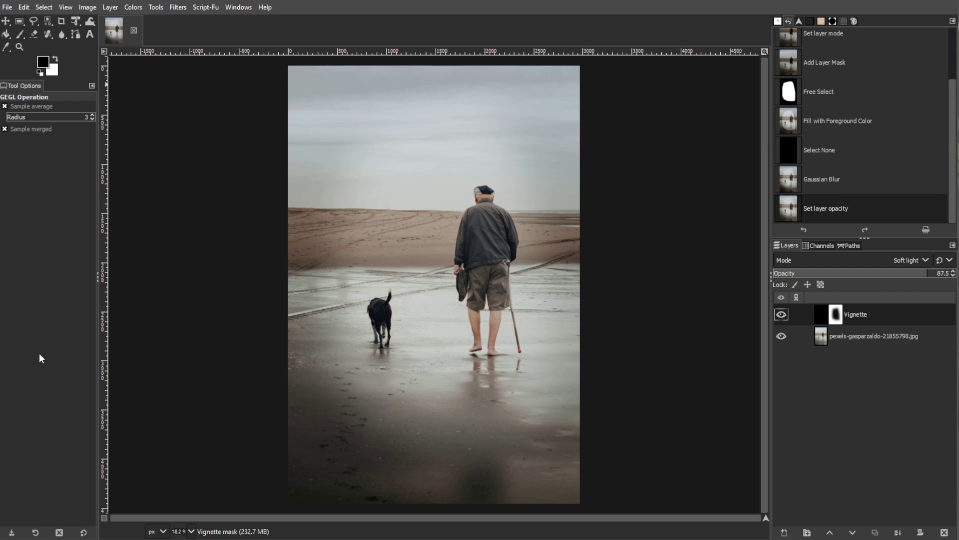
left_click(782, 316)
left_click(783, 317)
left_click(782, 317)
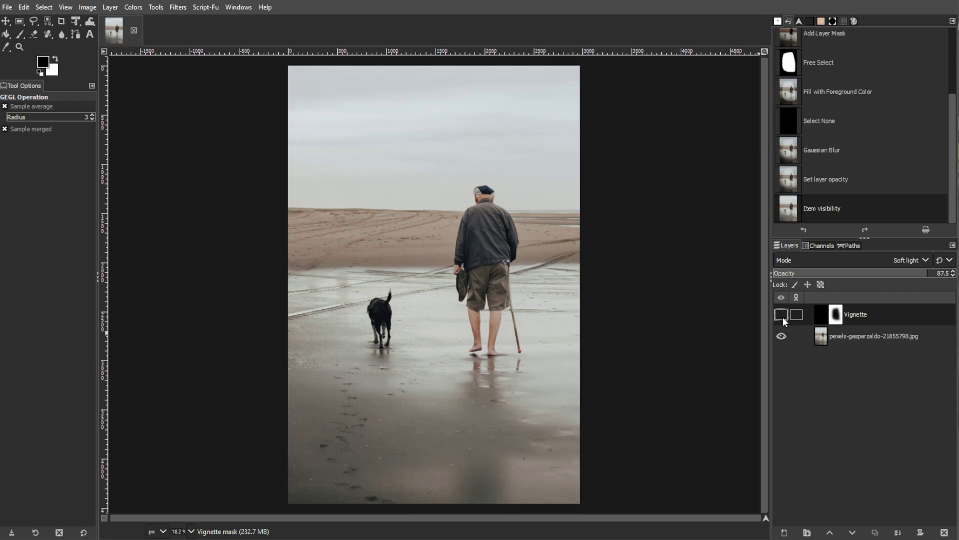
left_click(782, 316)
left_click(782, 317)
left_click(783, 317)
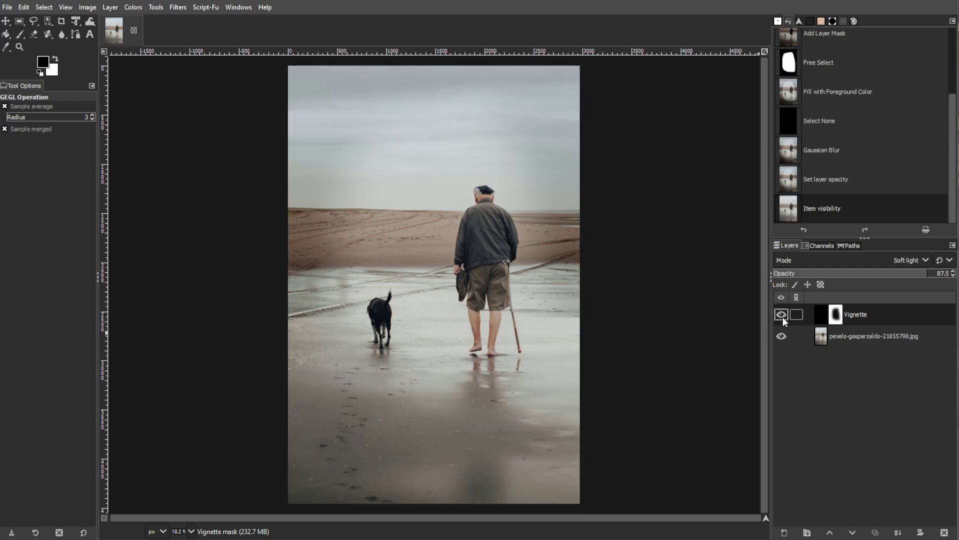
left_click(783, 317)
left_click(782, 316)
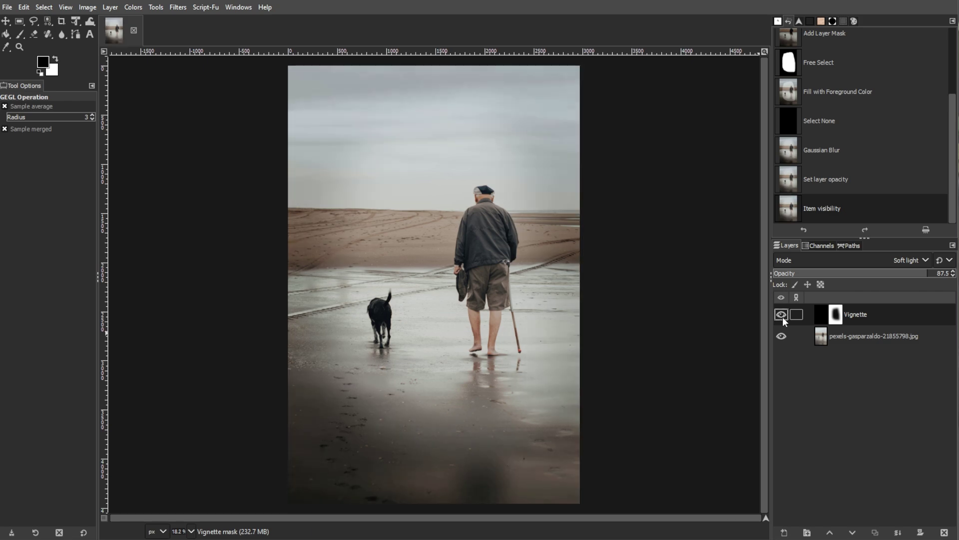